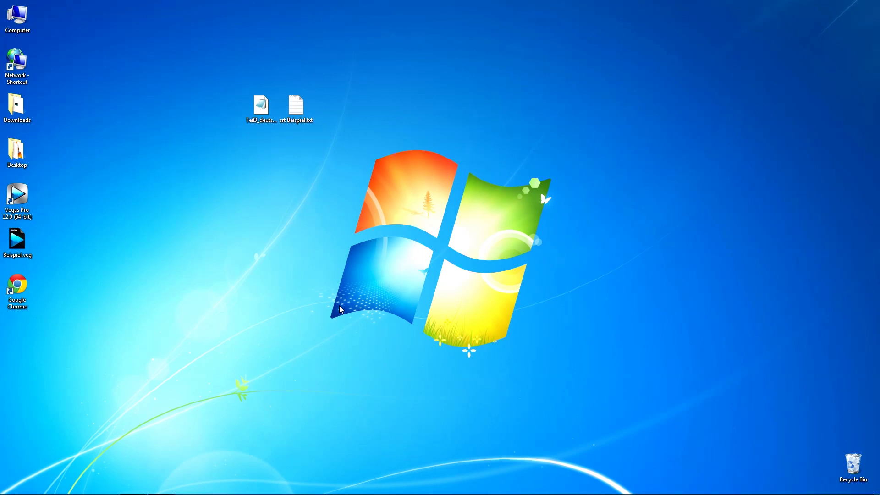
- Switch to Vegas Pro and zoom the Beispiel timeline in on the Sony Titel & Text subtitle events
key("alt+Tab")
scroll(563, 381, "down", 8)
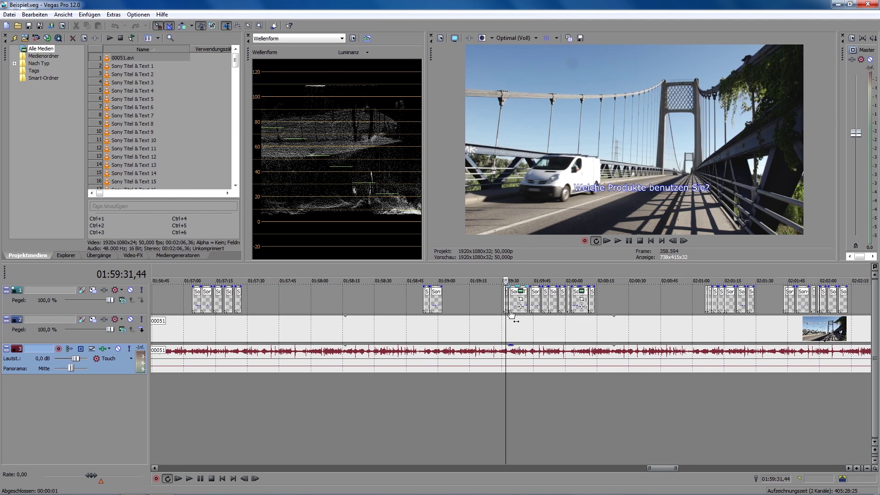
scroll(511, 314, "up", 3)
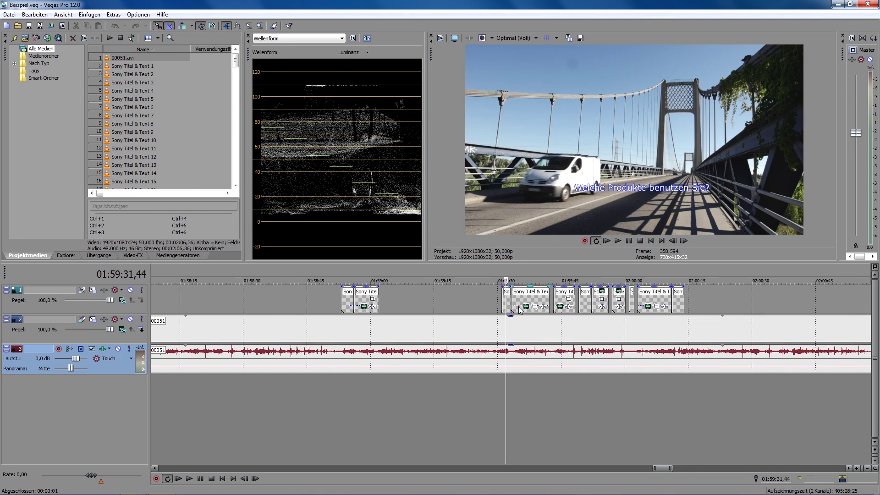
scroll(520, 309, "up", 6)
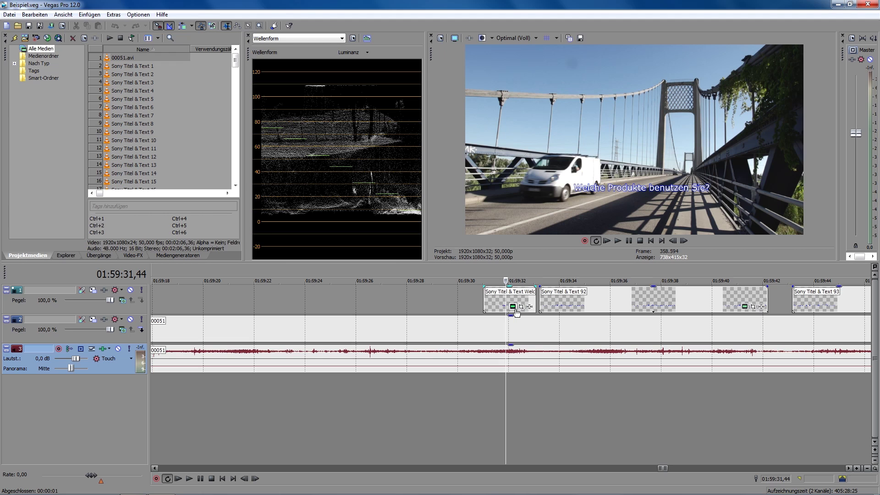
left_click(514, 308)
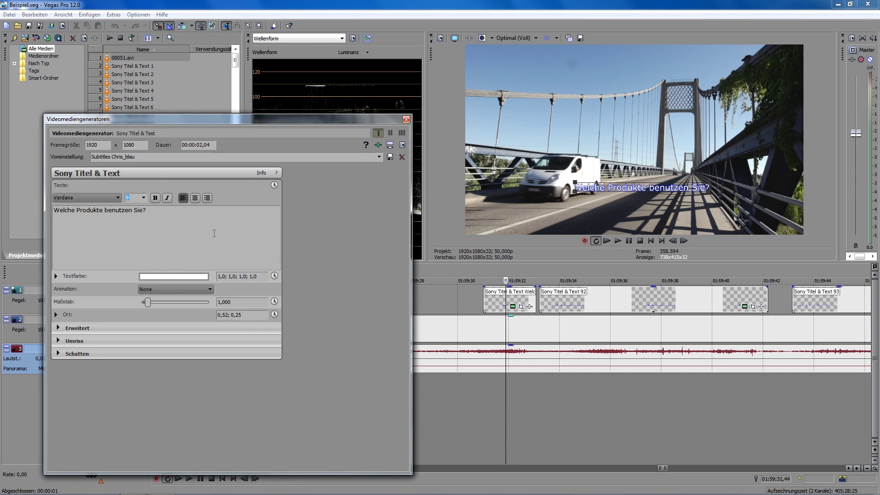
type("SDFSDFSD")
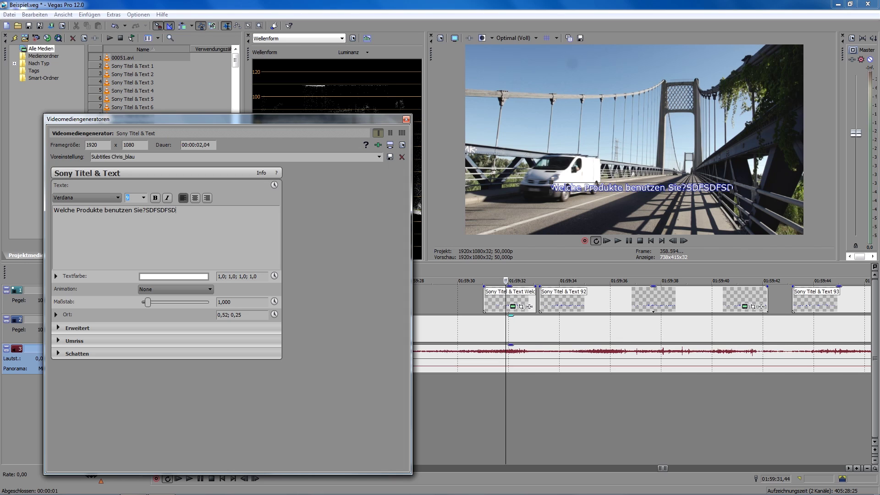
left_click_drag(146, 210, 199, 213)
key("Delete")
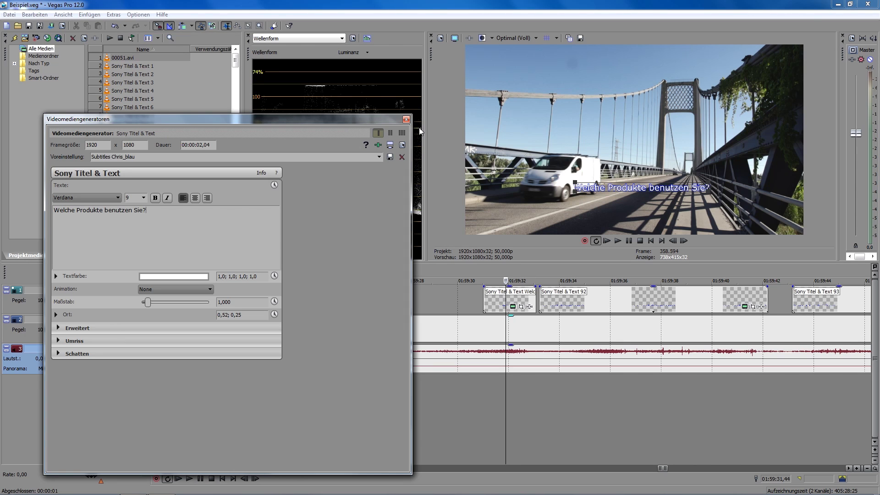
left_click(406, 119)
- Close Vegas without saving, download Vegasaur from its Text Generation Wizard page, and quit Chrome
left_click(875, 5)
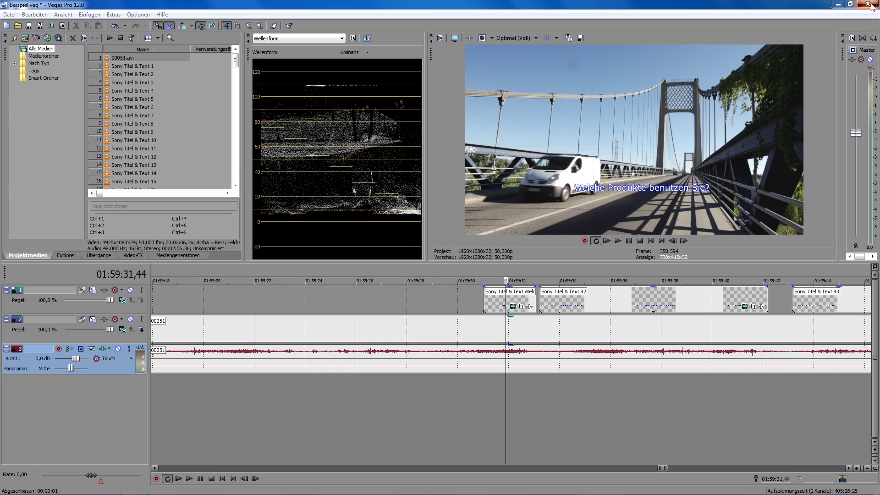
left_click(460, 202)
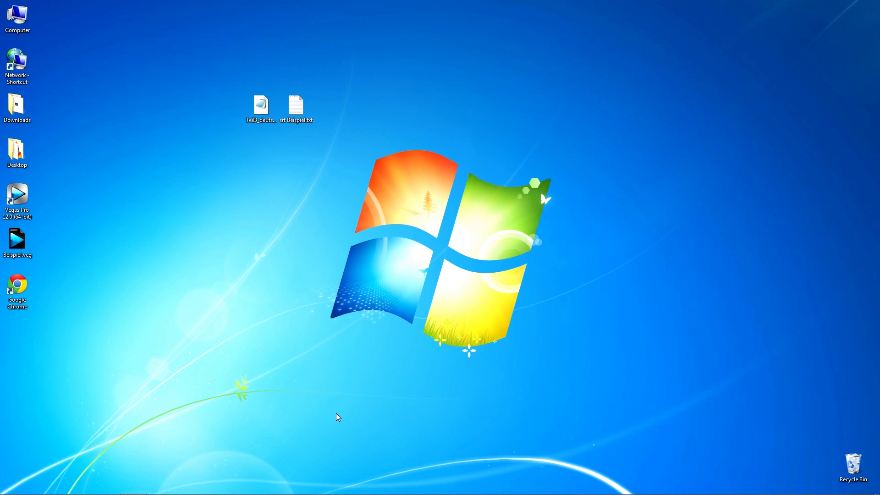
key("alt+Tab")
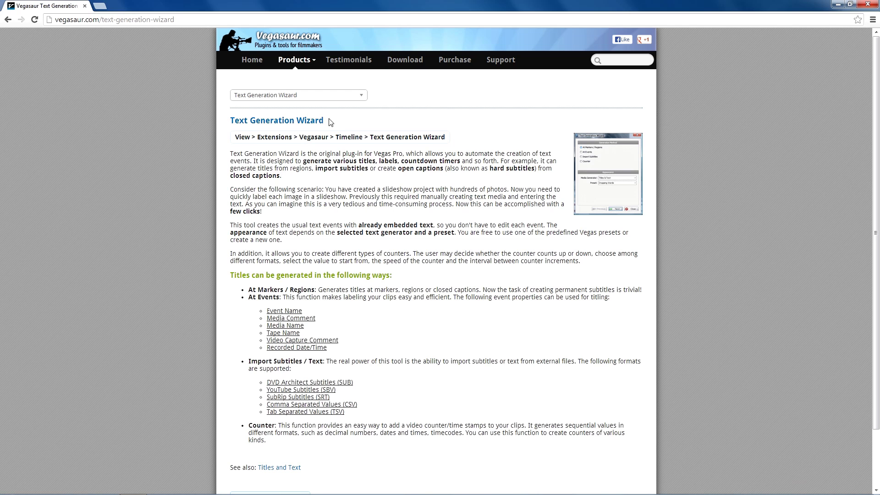
scroll(337, 130, "down", 3)
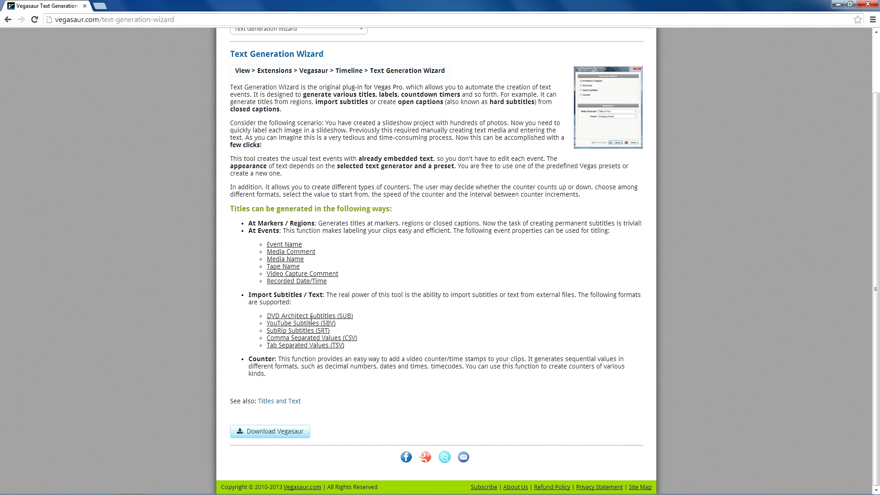
left_click(281, 433)
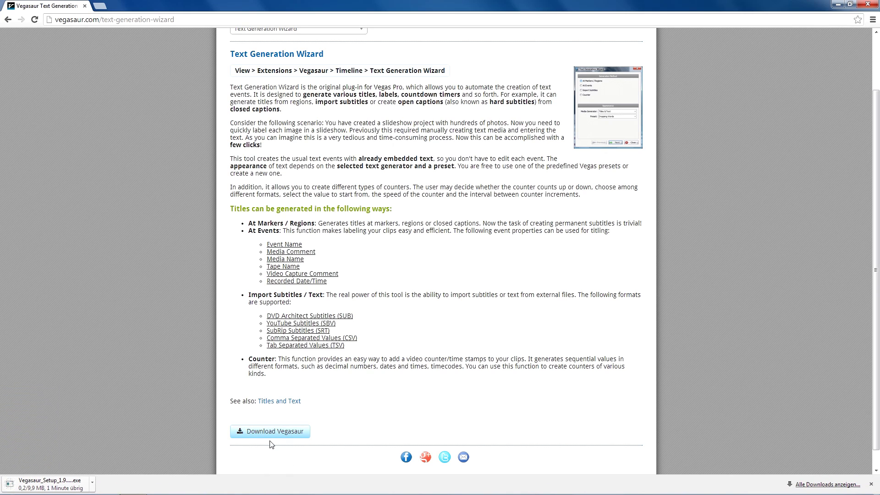
left_click(867, 4)
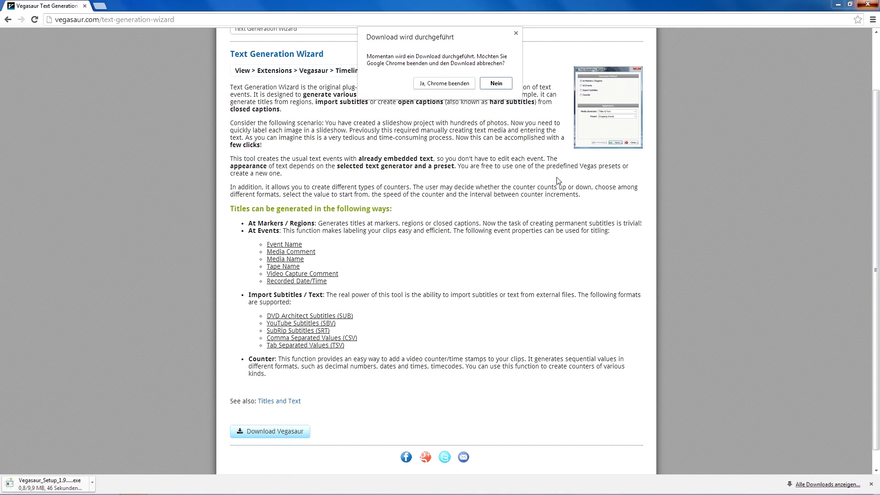
left_click(454, 85)
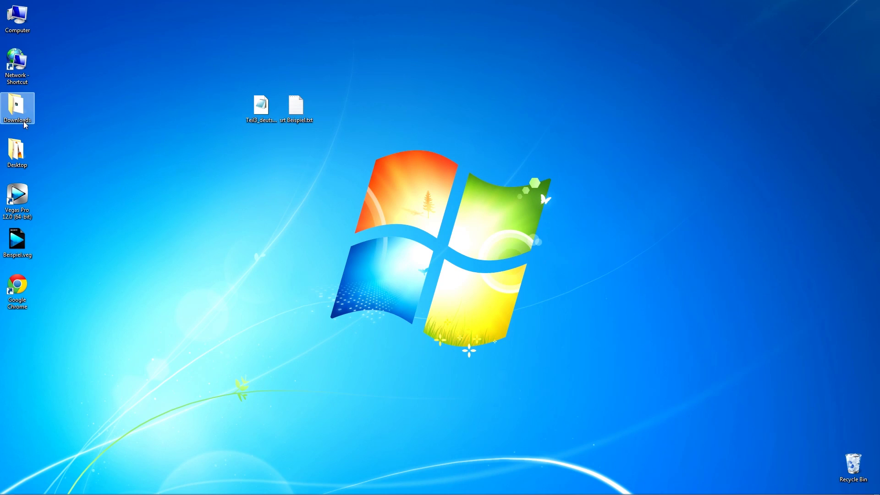
- Run Vegasaur_Setup_1.9.2.exe from the Downloads folder, allowing the unverified installer
double_click(25, 125)
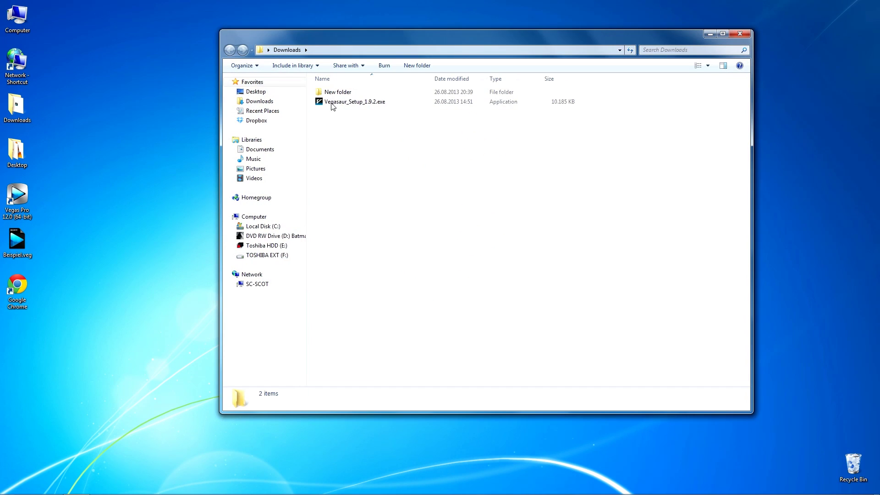
left_click(344, 106)
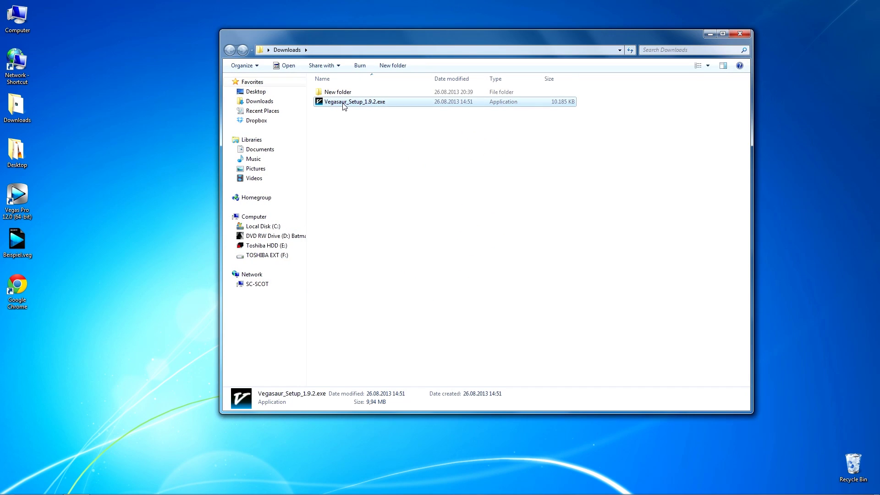
double_click(345, 105)
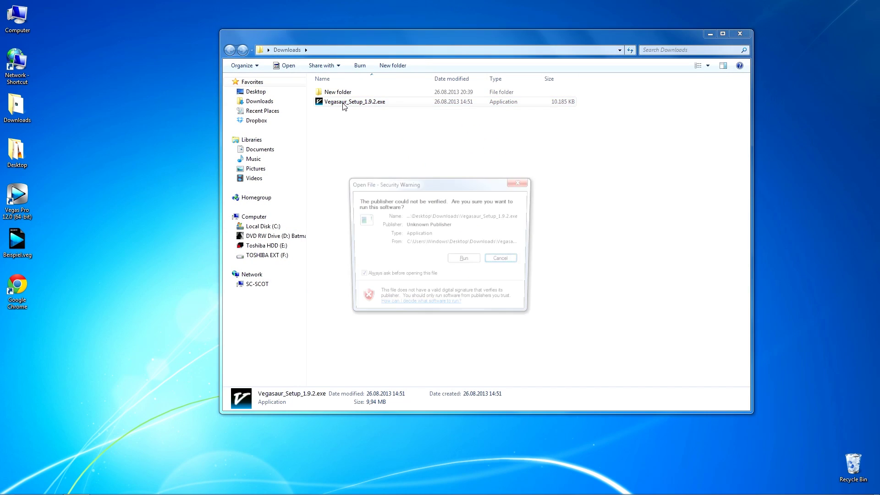
left_click(461, 258)
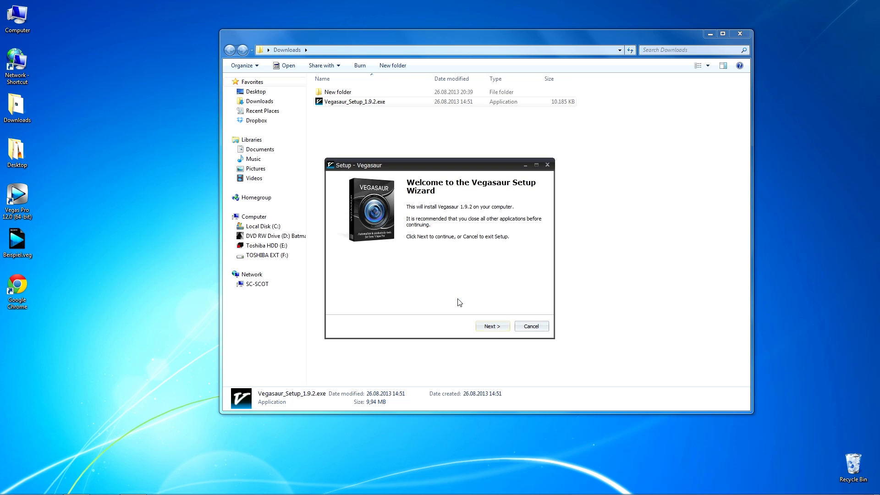
- Accept the licence, keep the default install location and complete the Vegasaur installation
left_click(497, 328)
left_click(406, 300)
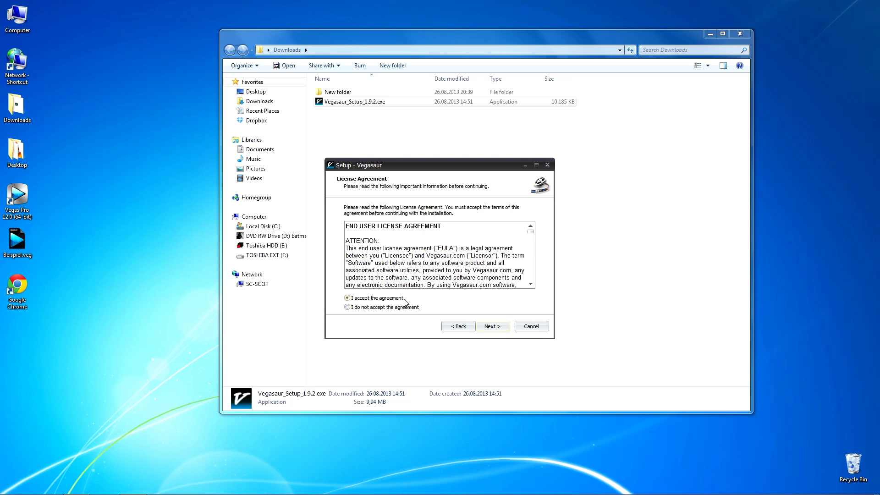
left_click(493, 329)
left_click(493, 328)
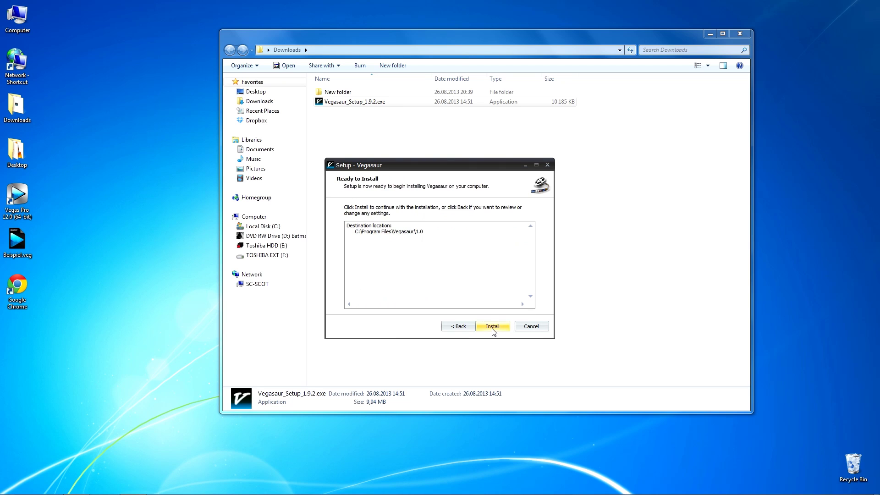
left_click(493, 328)
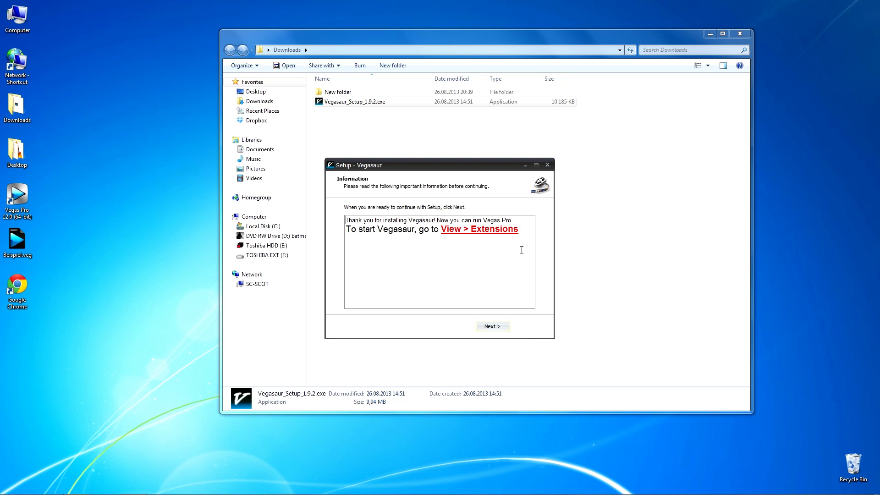
left_click(490, 327)
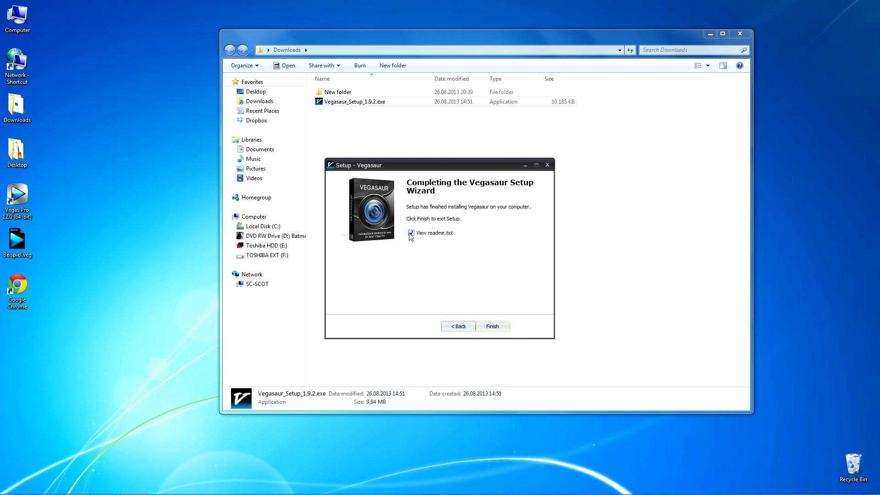
left_click(493, 328)
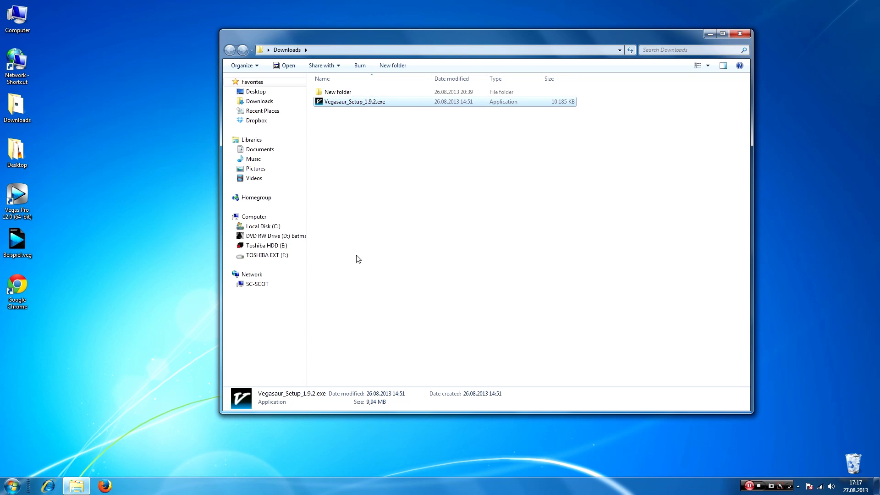
- Open srt Beispiel.txt from the desktop, inspect its timestamp lines, then close it
key("super+d")
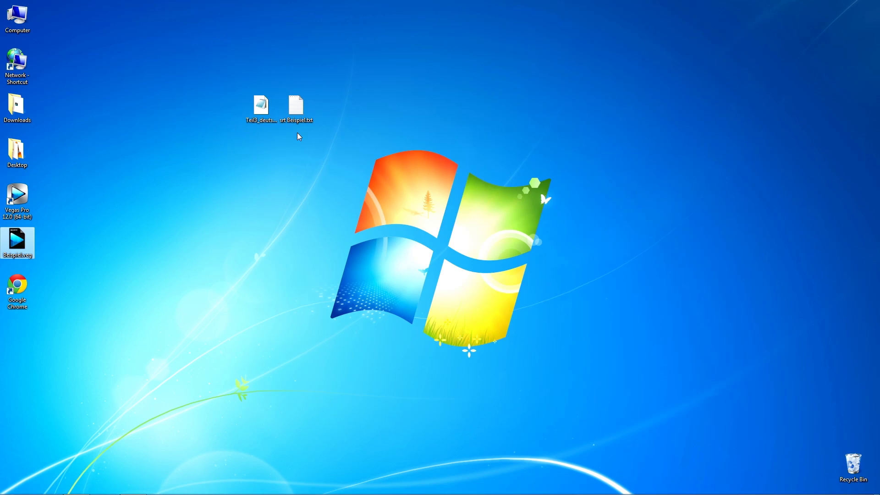
double_click(296, 100)
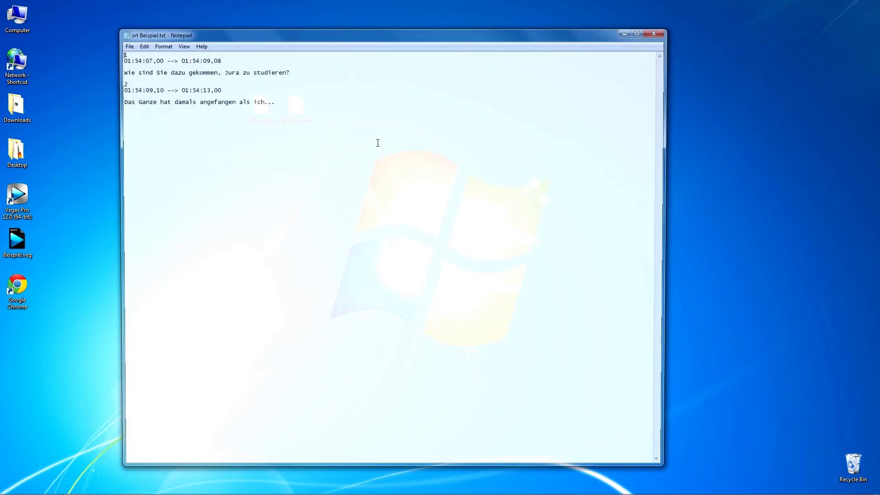
left_click_drag(291, 38, 510, 55)
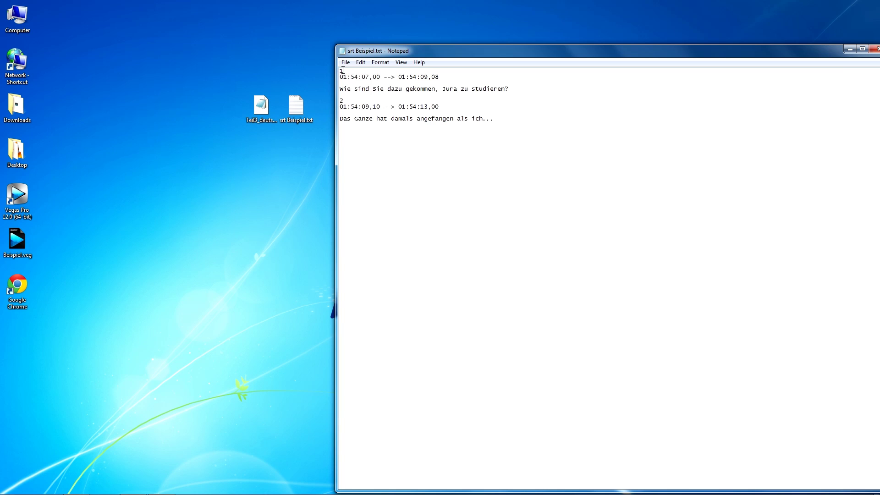
left_click_drag(340, 77, 441, 77)
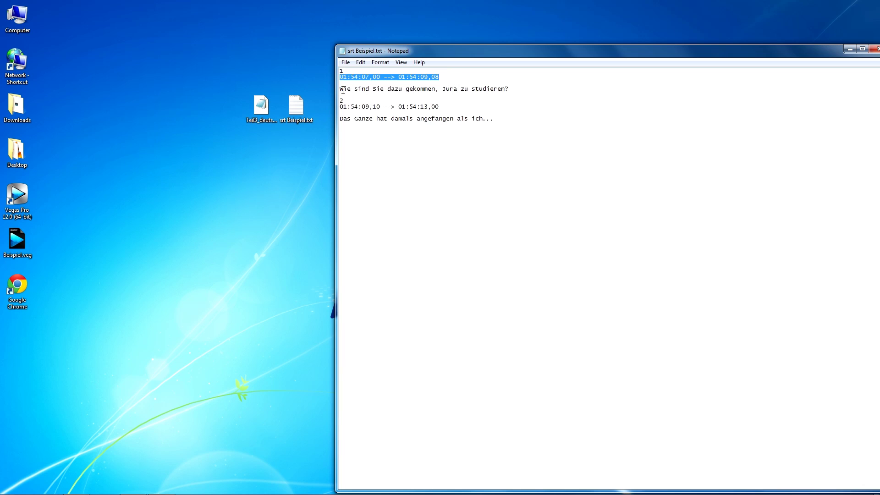
left_click(396, 82)
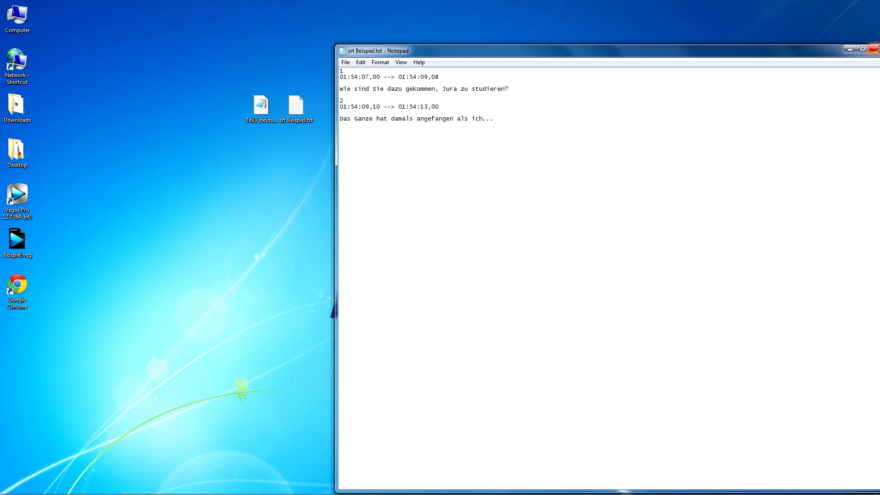
left_click(876, 51)
- Open Teil3_deutsch.srt in Notepad and bring its window fully on screen
double_click(260, 106)
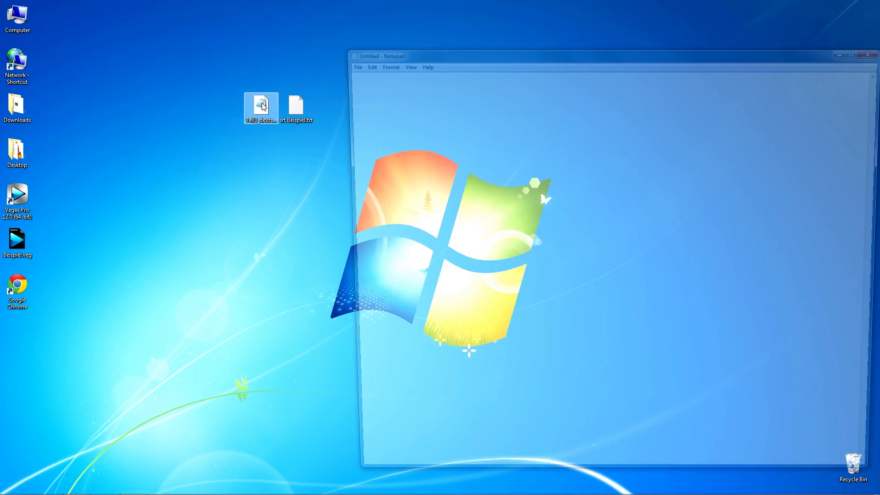
left_click_drag(502, 52, 380, 24)
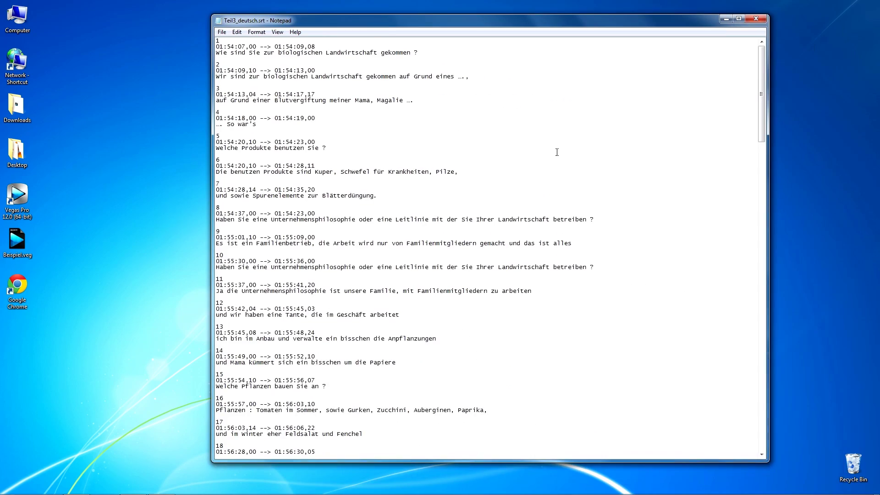
left_click_drag(761, 86, 742, 81)
- Confirm in Save As that the file uses Text Documents type and UTF-8 encoding, then check the umlauts
left_click(222, 33)
left_click(256, 73)
left_click(389, 249)
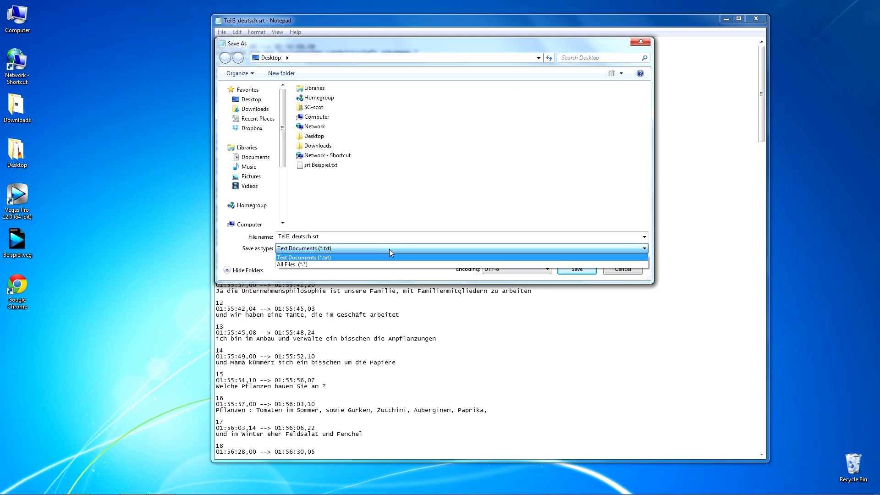
left_click(516, 269)
left_click(516, 269)
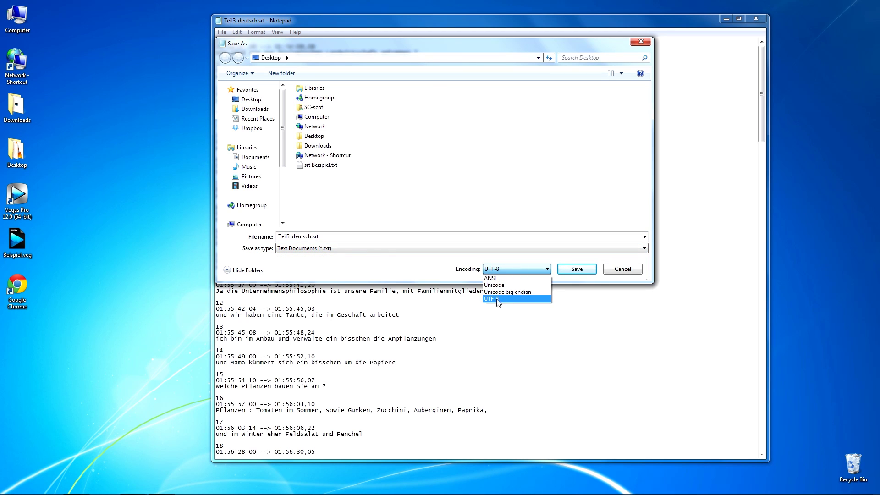
left_click(316, 239)
left_click(316, 238)
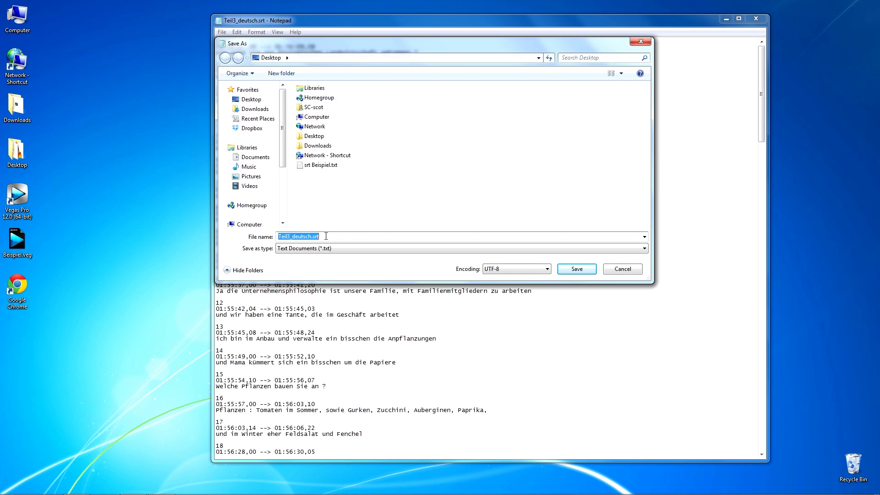
left_click(341, 238)
left_click(639, 44)
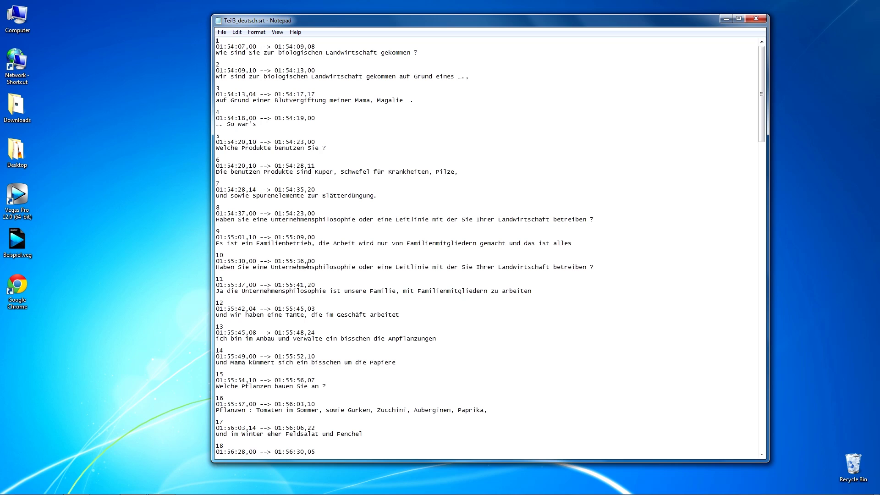
left_click_drag(333, 196, 330, 195)
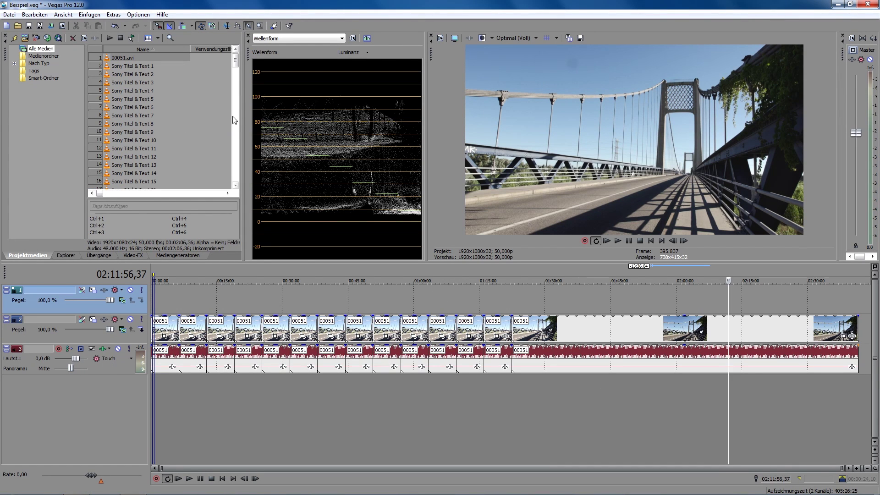
- Navigate Ansicht > Erweiterungen > Vegasaur > Timeline to the Text Generation Wizard
left_click(62, 14)
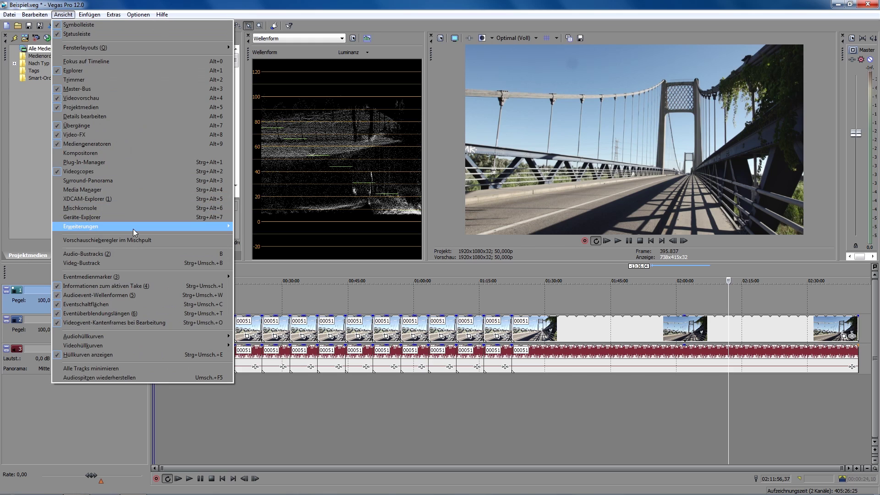
mouse_move(134, 229)
mouse_move(240, 228)
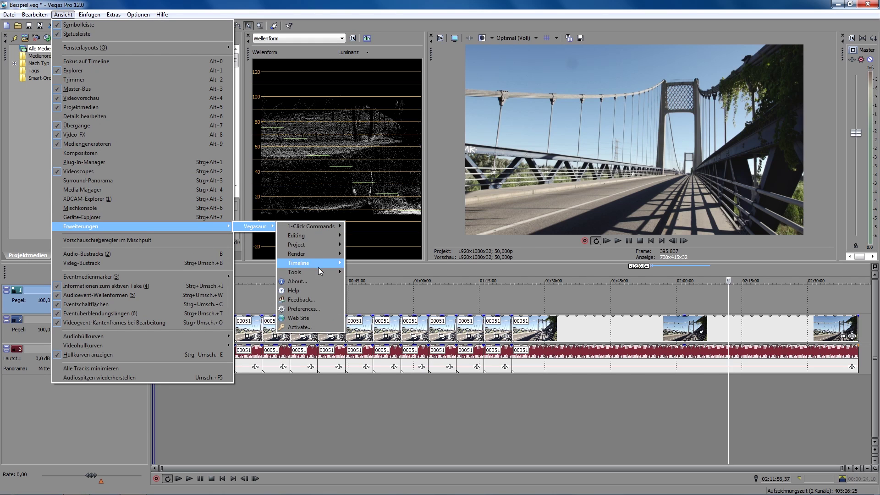
mouse_move(323, 264)
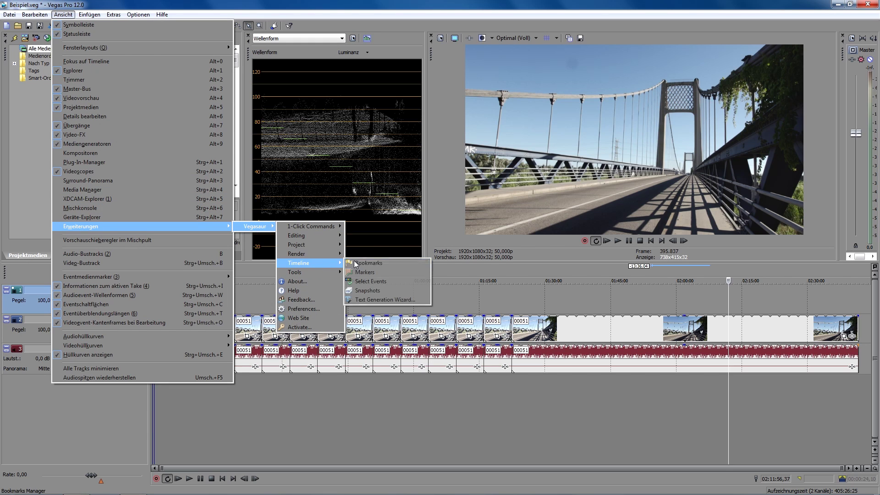
- Launch the Text Generation Wizard with Import Subtitles and the Titles & Text generator selected
left_click(380, 301)
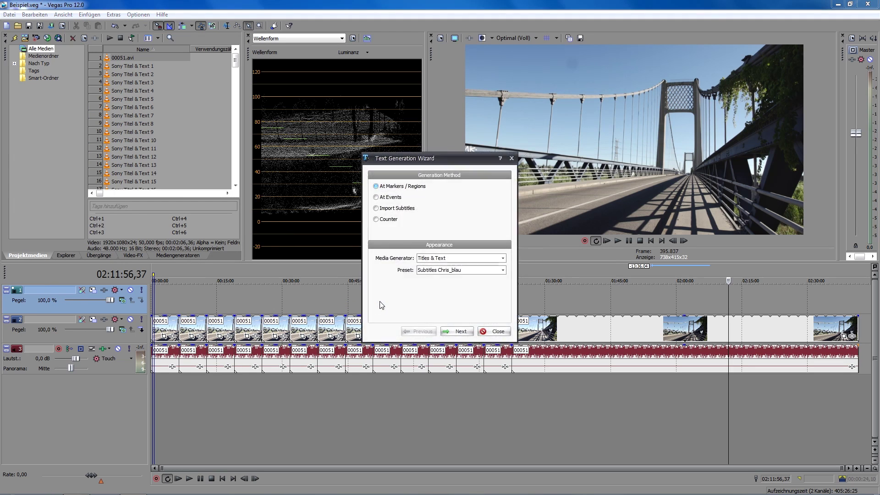
left_click(404, 209)
left_click(460, 332)
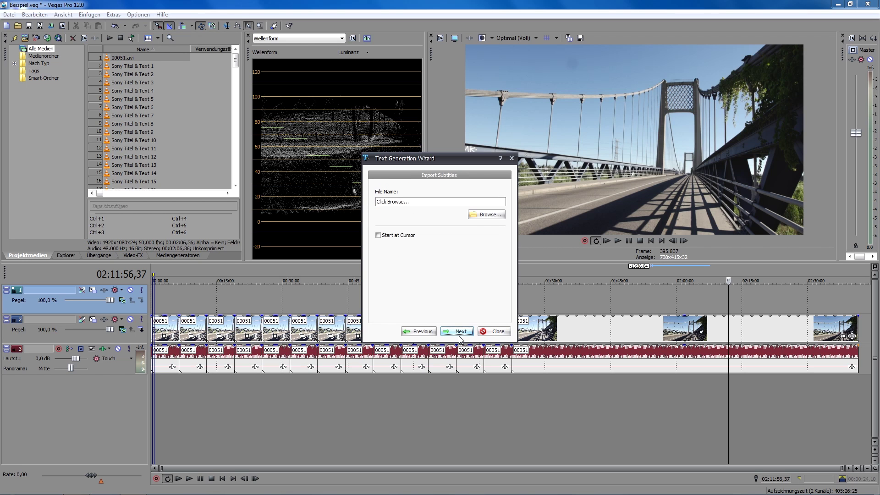
- Choose Teil3_deutsch.srt from the Desktop, filtering by SubRip Subtitles (*.srt)
left_click(491, 220)
left_click(337, 170)
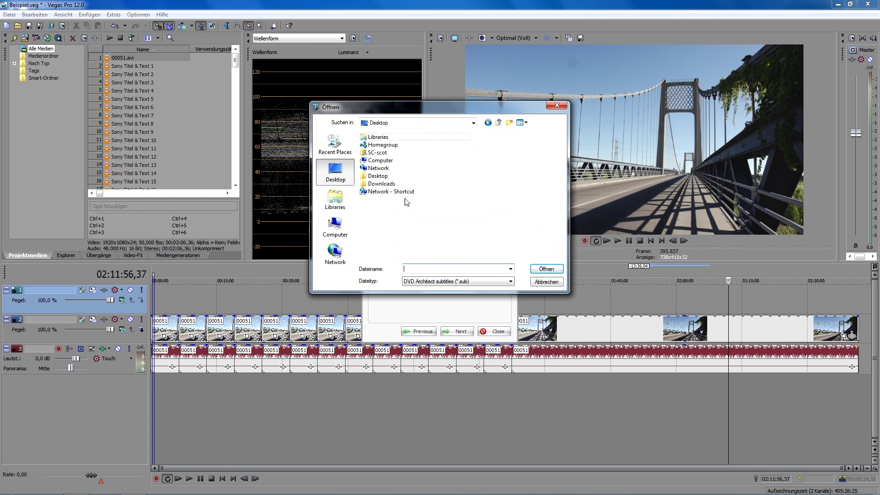
left_click(455, 280)
left_click(455, 293)
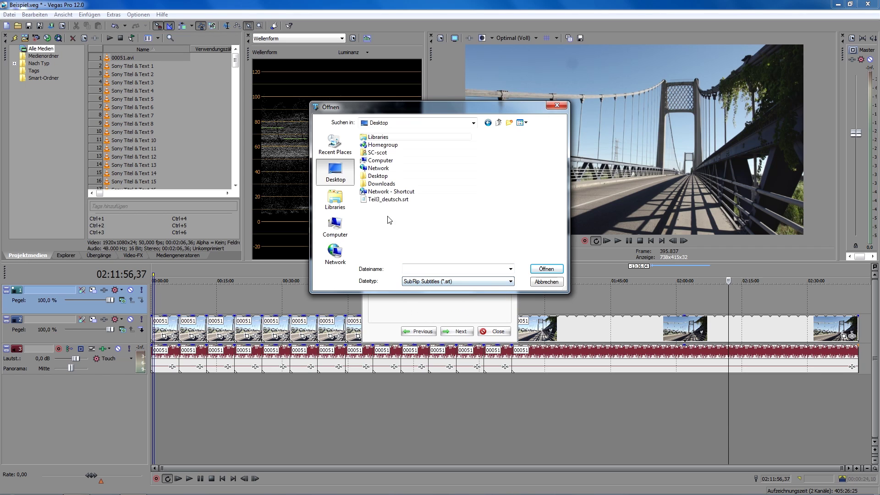
left_click(388, 199)
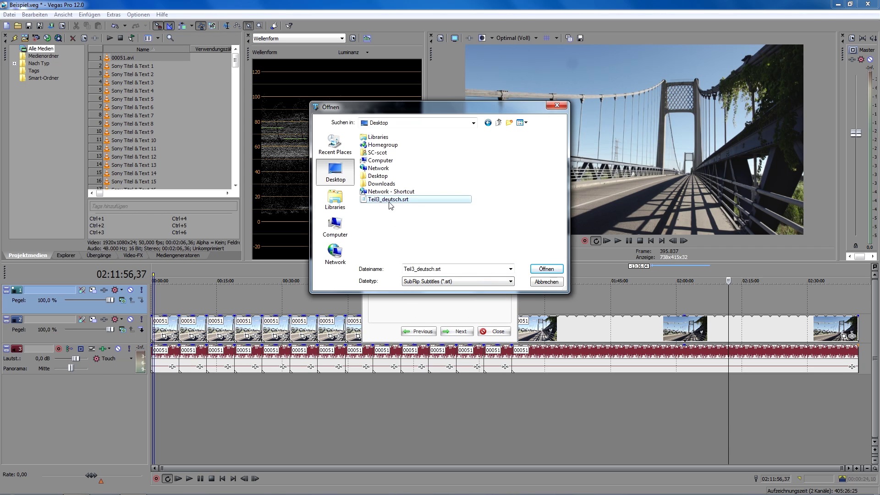
left_click(542, 270)
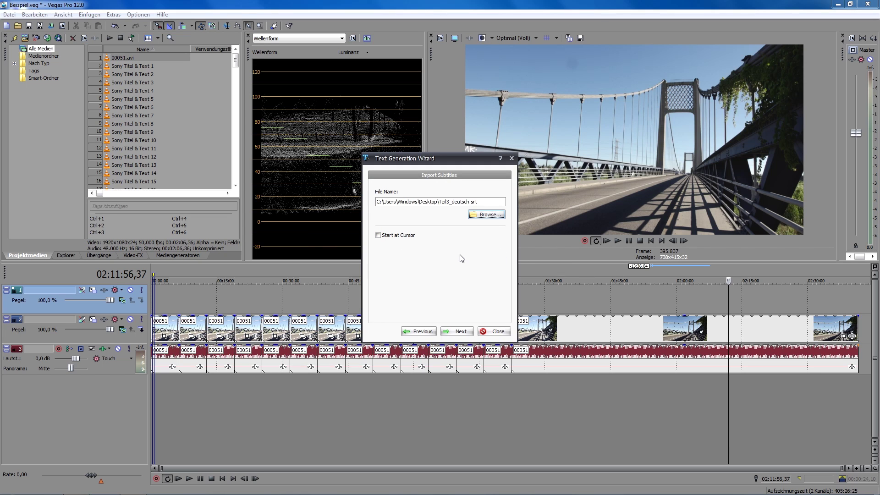
- Place the subtitles on the selected track and generate the text events
left_click(468, 332)
left_click(399, 200)
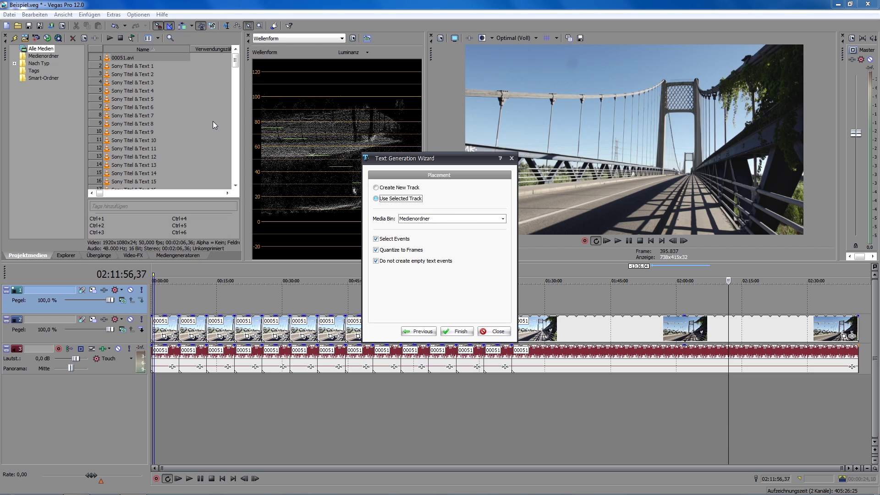
left_click(17, 66)
left_click(465, 334)
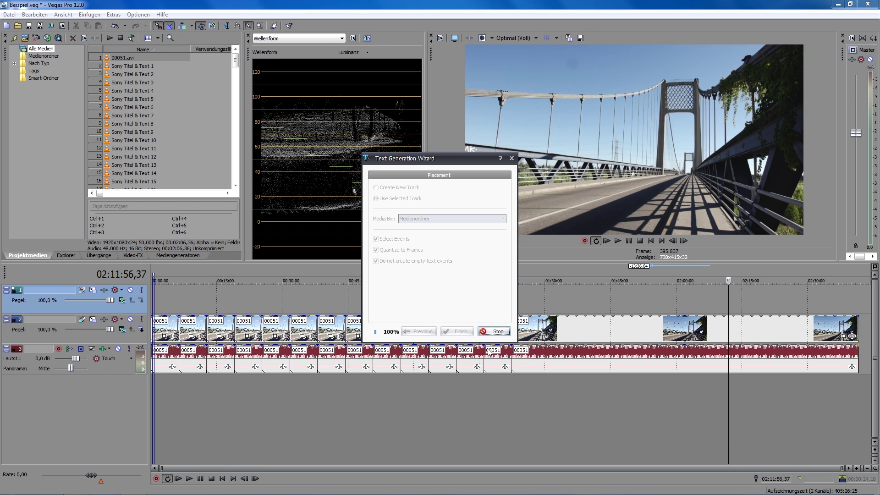
- Step through the new subtitle events, parking the cursor on the last one at 01:57:25,41
left_click(655, 405)
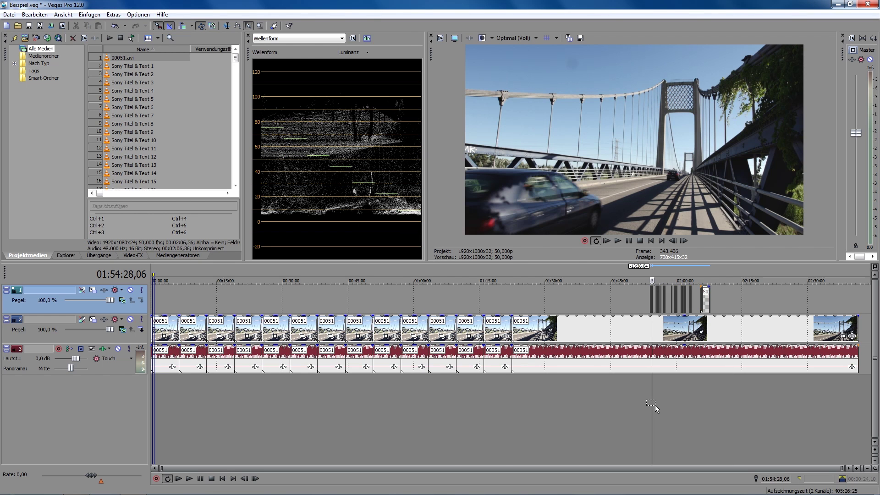
scroll(655, 405, "up", 5)
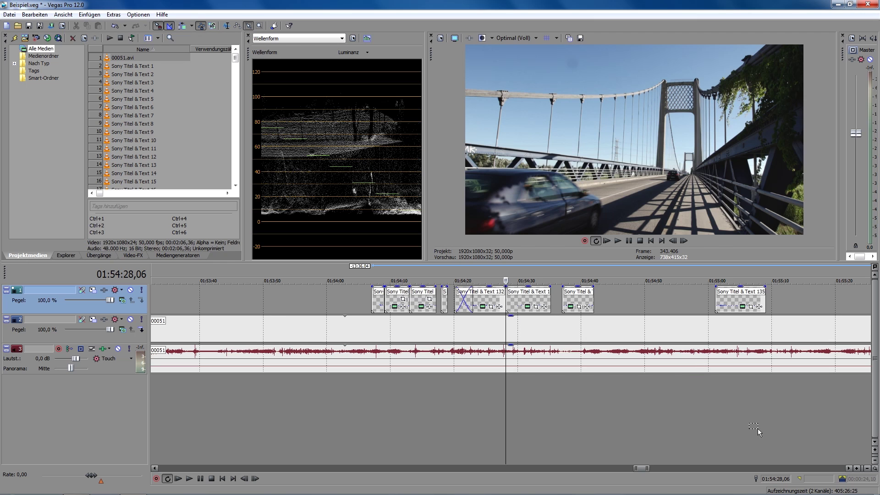
left_click(743, 419)
scroll(742, 419, "down", 3)
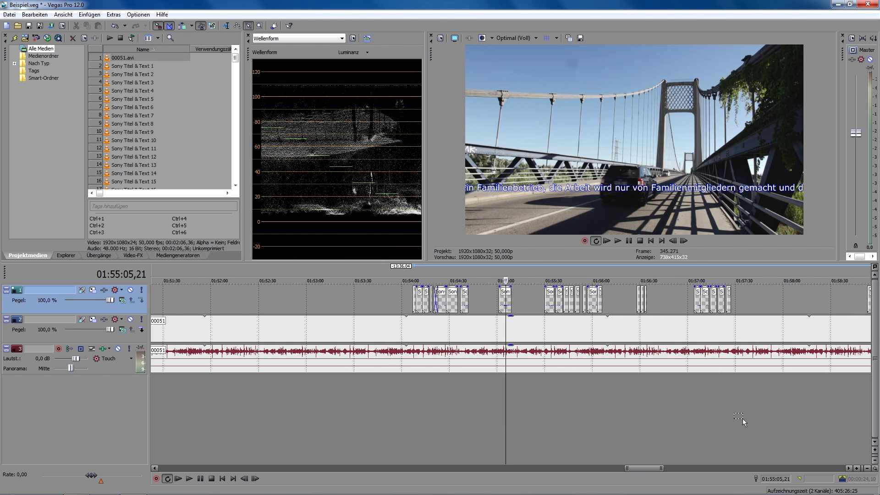
left_click(719, 387)
scroll(718, 387, "up", 5)
left_click(718, 386)
scroll(645, 404, "down", 4)
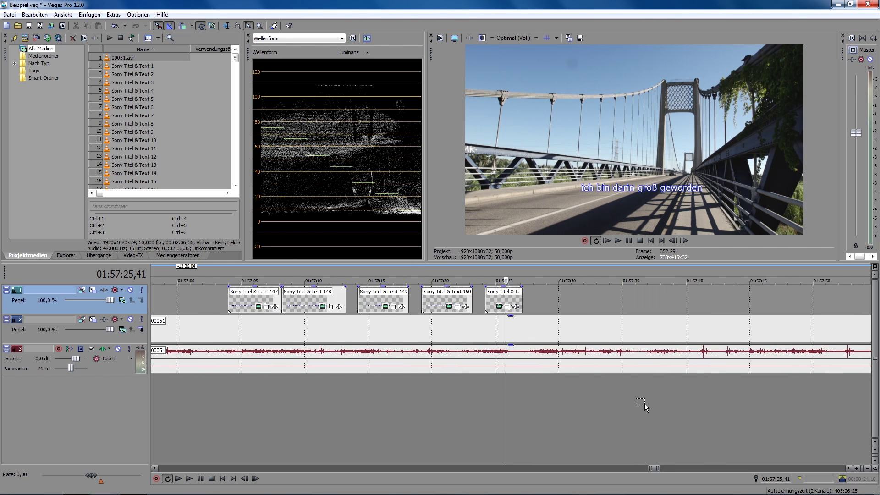
key("ctrl+d")
- Open the last subtitle event's title settings and select its text line
left_click(503, 308)
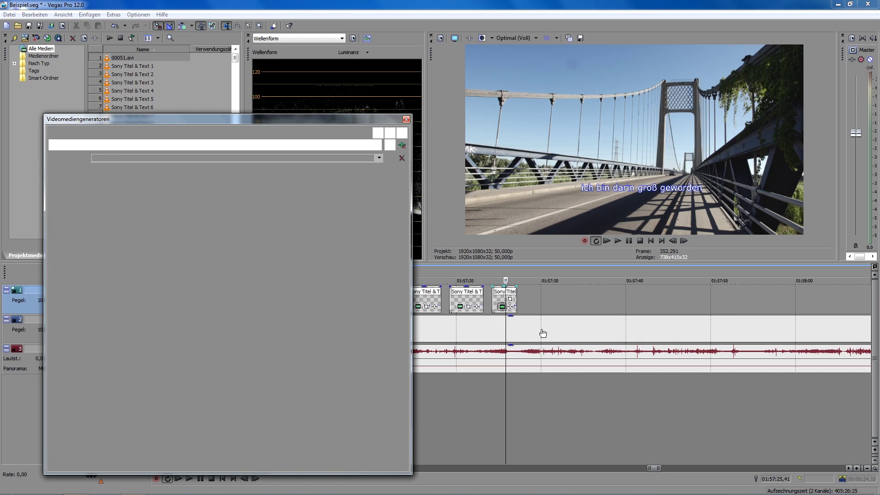
type("SDSDSD")
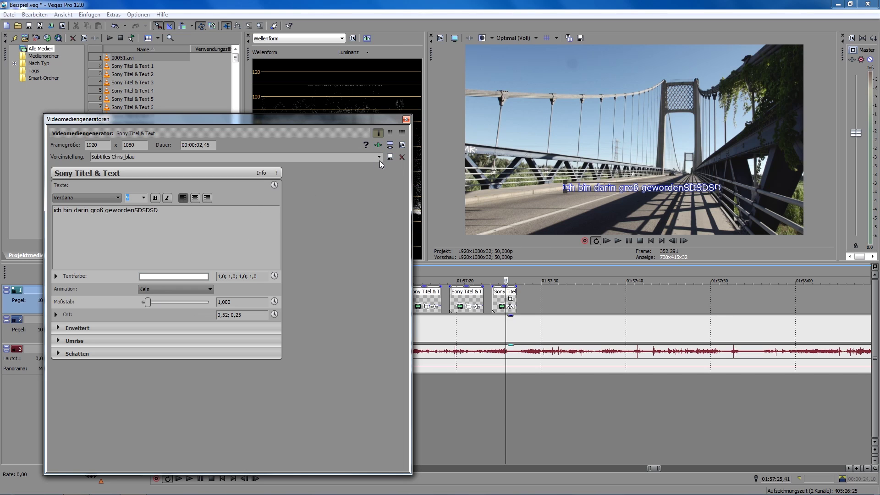
left_click_drag(167, 216, 54, 212)
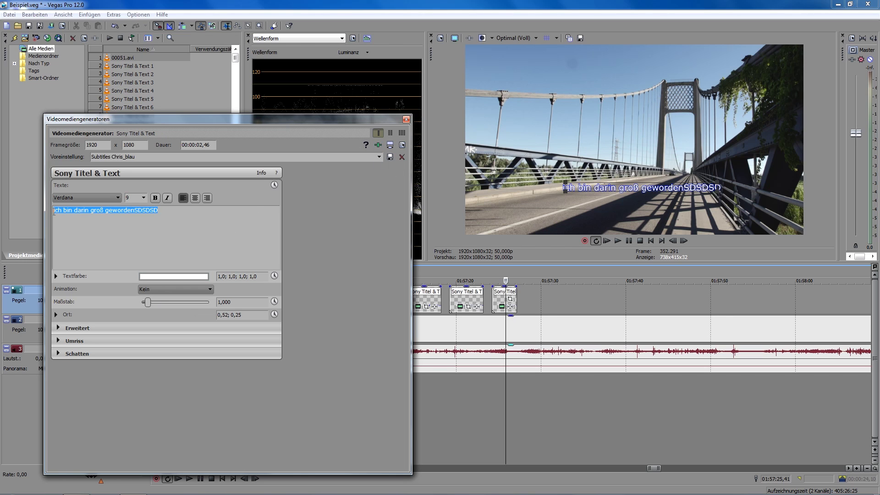
- Set the subtitle text size to 42 and begin naming the new preset 'Sub'
left_click(144, 198)
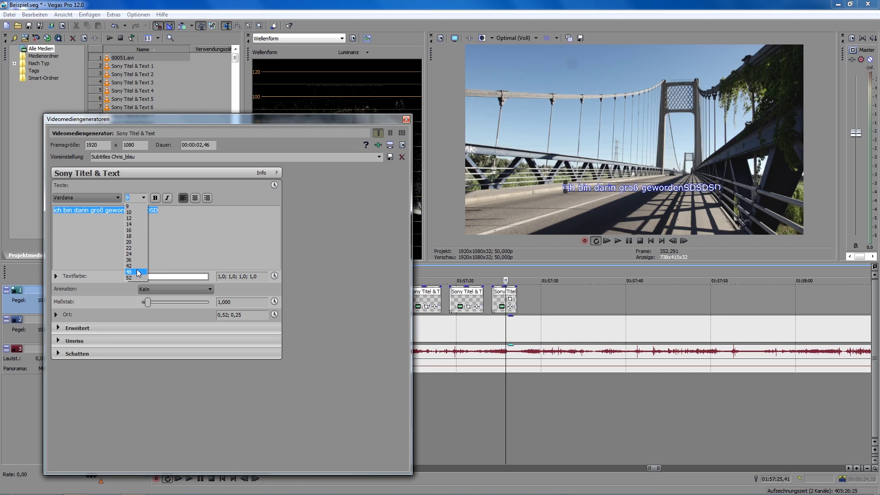
left_click(137, 273)
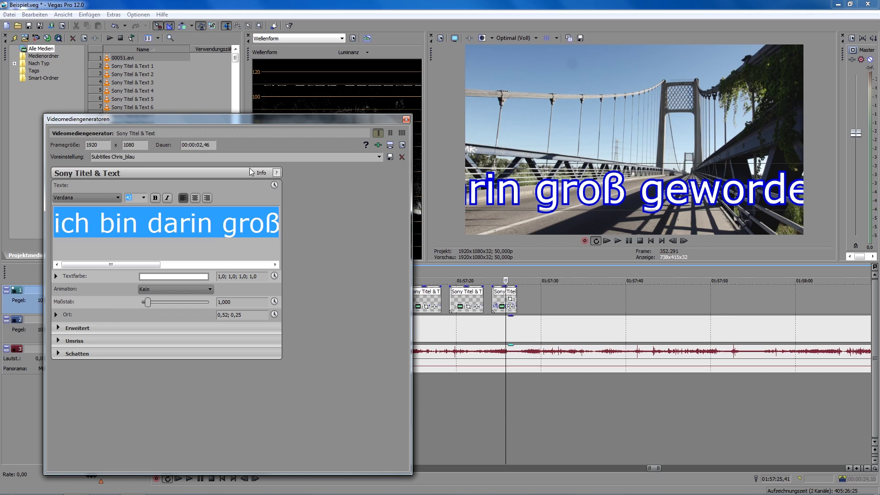
left_click(188, 156)
type("Subitles Own")
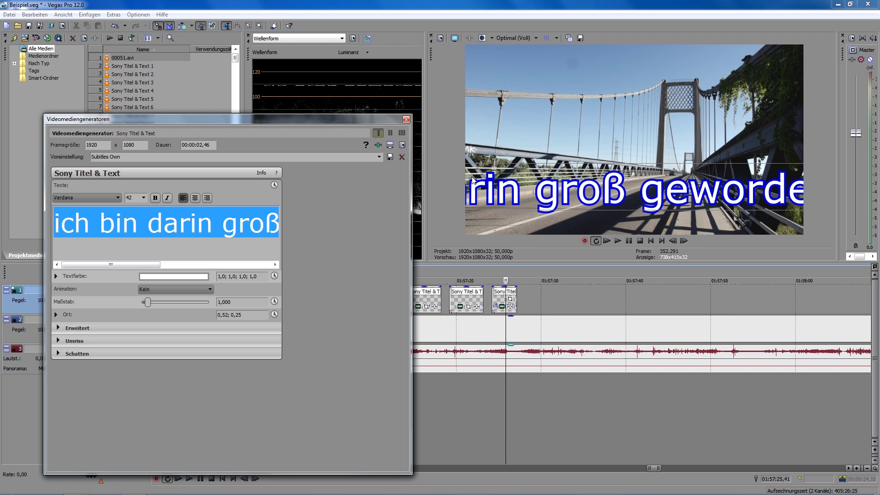
- Regenerate the imported subtitles via Vegasaur's Text Generation Wizard using the Subtiles Own preset
left_click(406, 119)
left_click(63, 15)
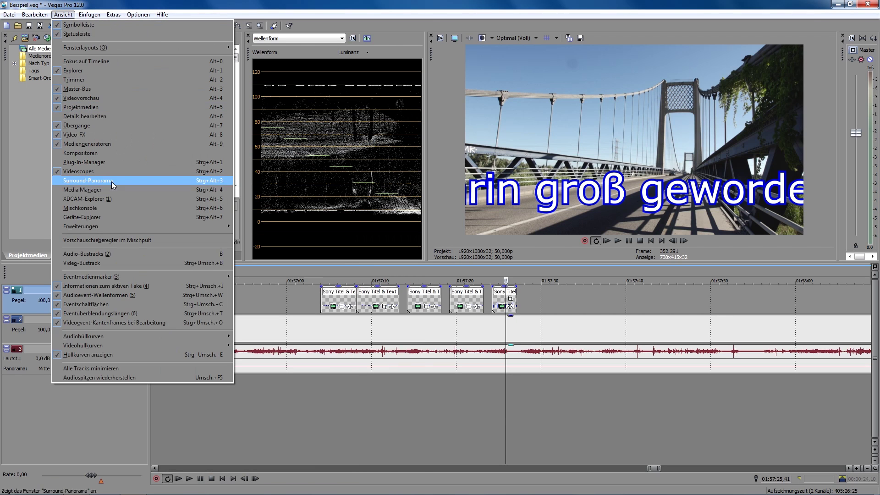
mouse_move(190, 228)
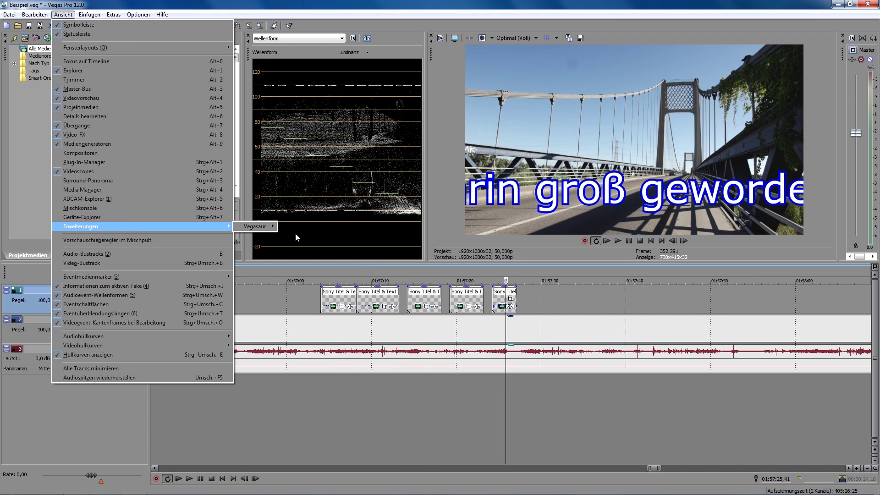
mouse_move(255, 225)
mouse_move(298, 262)
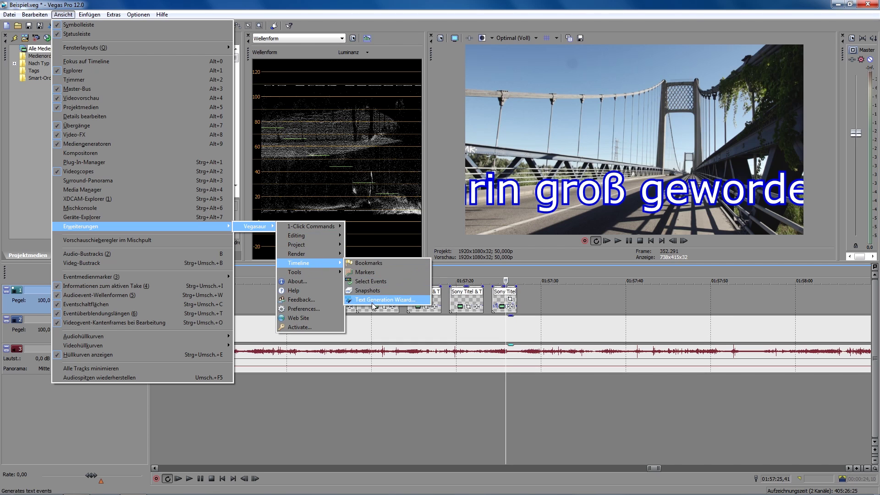
left_click(373, 300)
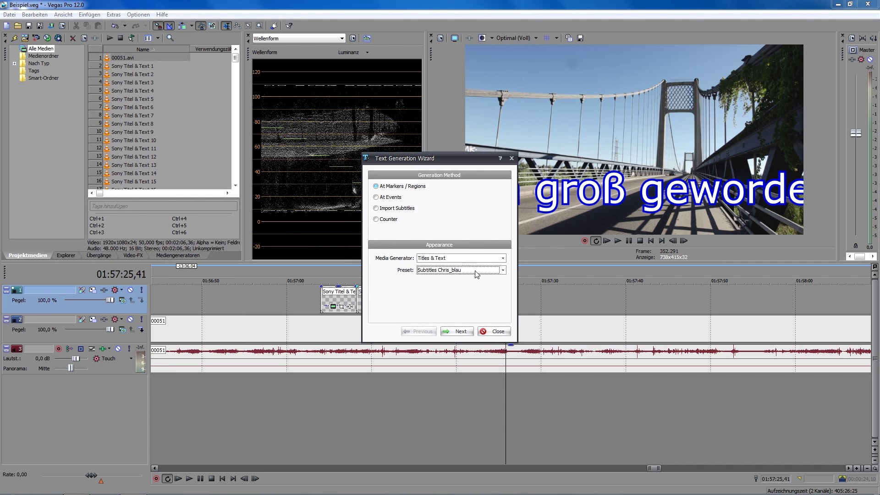
left_click(502, 270)
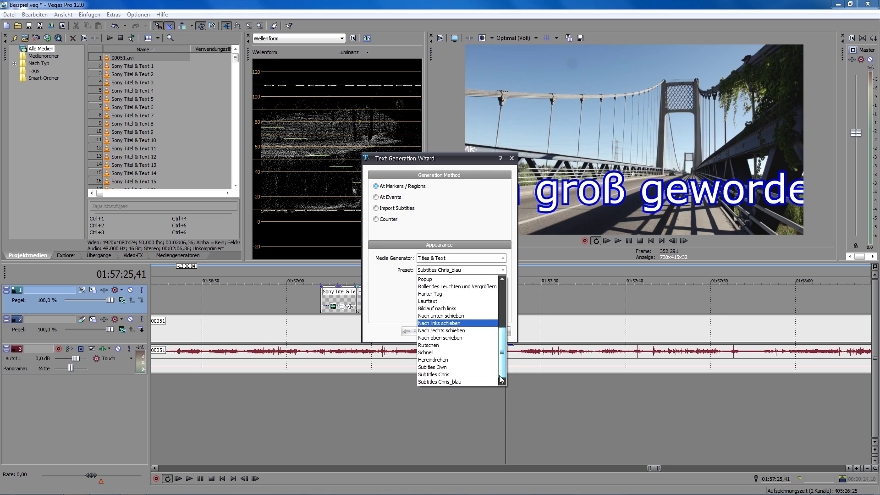
left_click(447, 367)
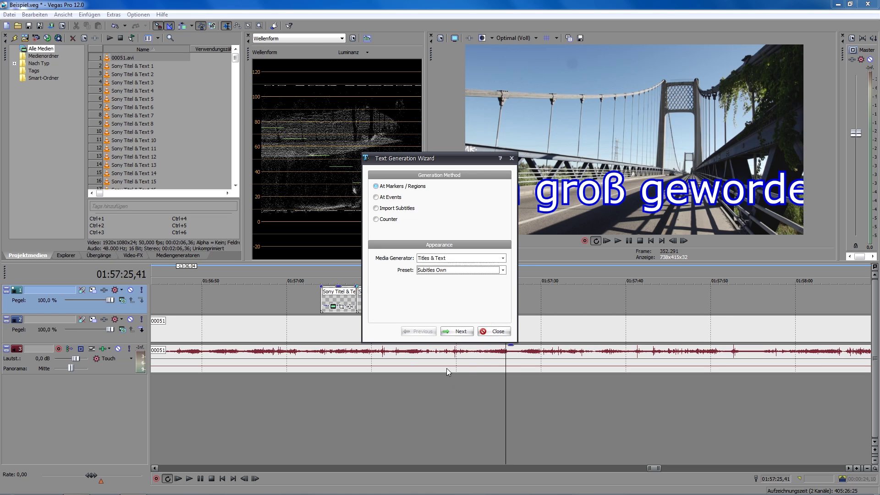
left_click(397, 209)
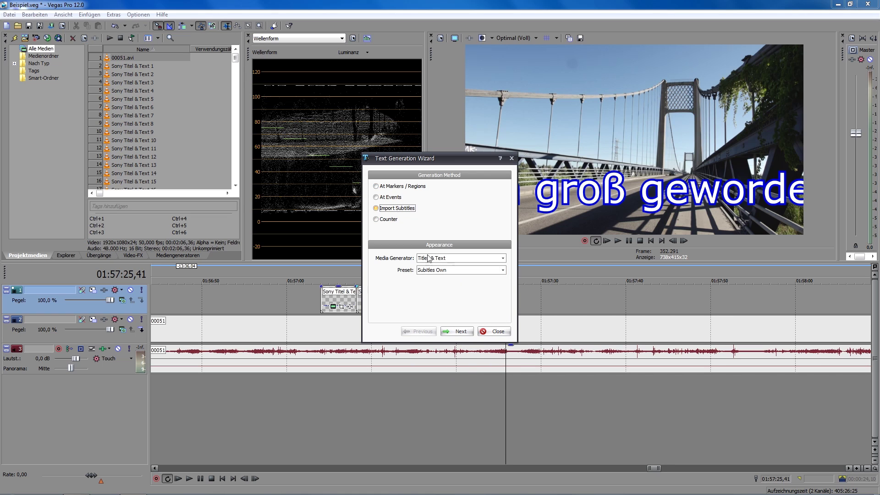
left_click(461, 333)
left_click(497, 331)
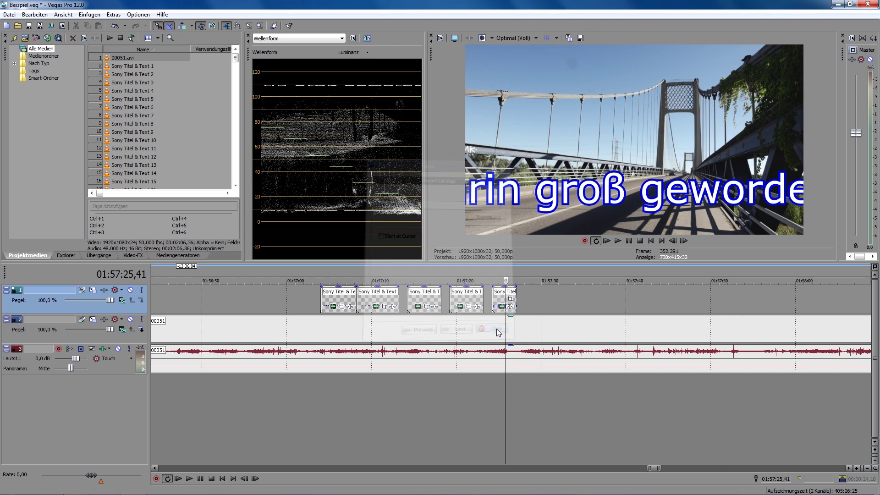
- Move the playhead to the first subtitle at 01:54:07,00
scroll(417, 394, "down", 5)
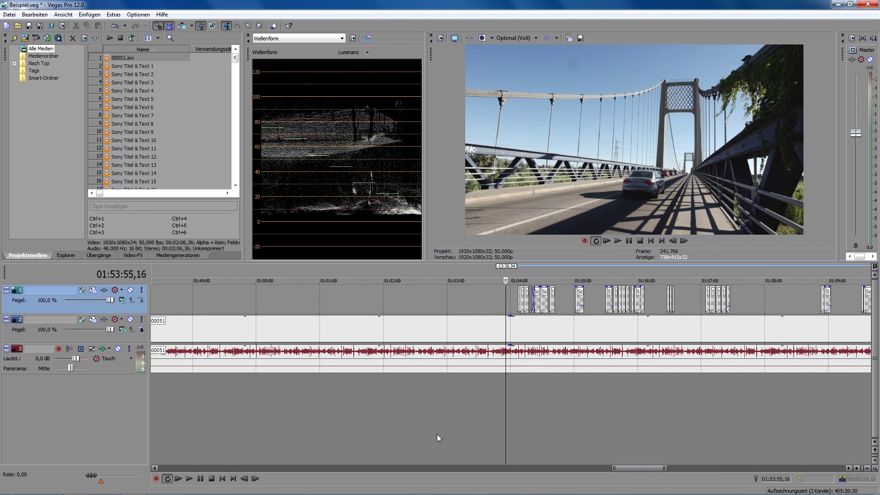
left_click_drag(506, 396, 516, 398)
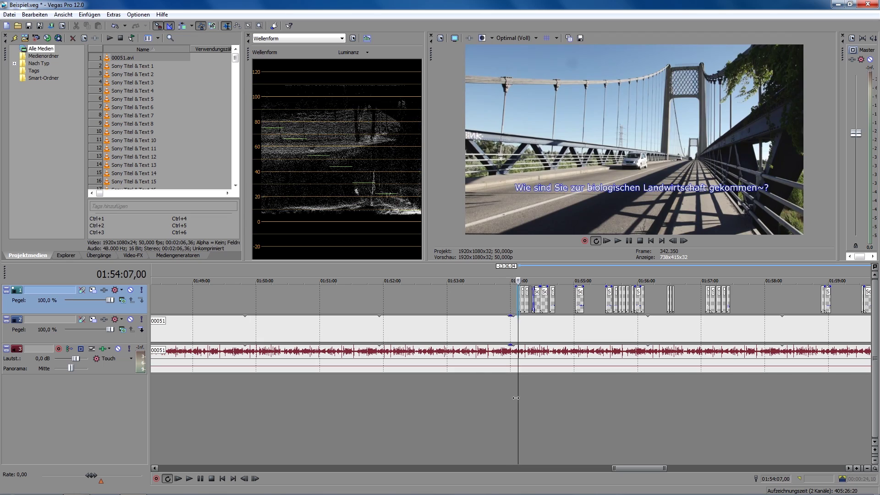
scroll(532, 425, "up", 10)
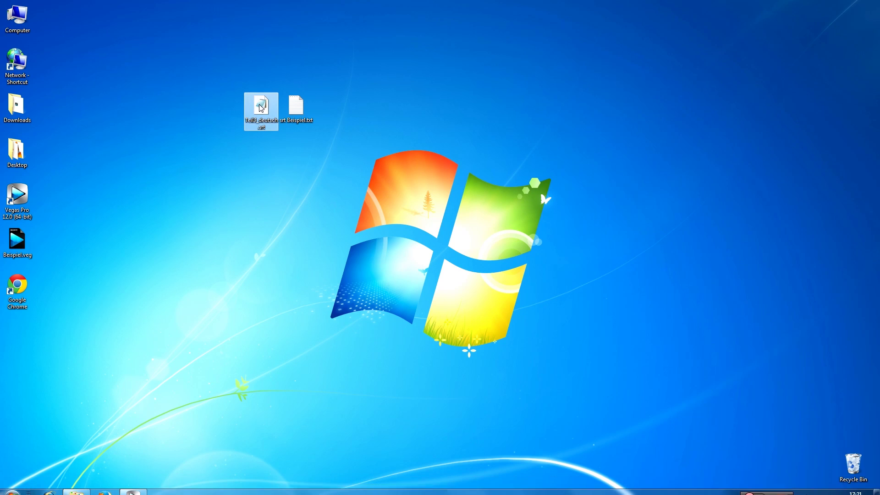
- Open Teil3_deutsch.srt in Notepad and compare its first timecode 01:54:07,00 with Vegas
double_click(260, 95)
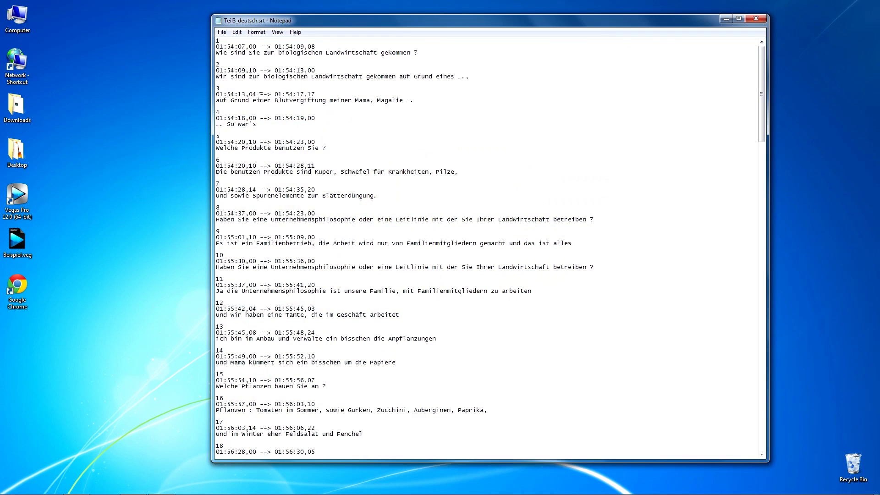
left_click_drag(217, 45, 252, 46)
key("alt+Tab")
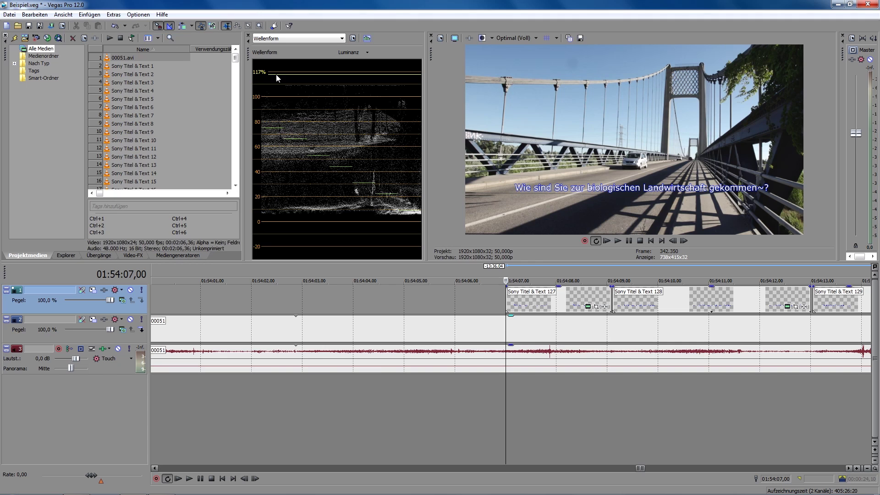
key("alt+Tab")
left_click_drag(295, 21, 233, 247)
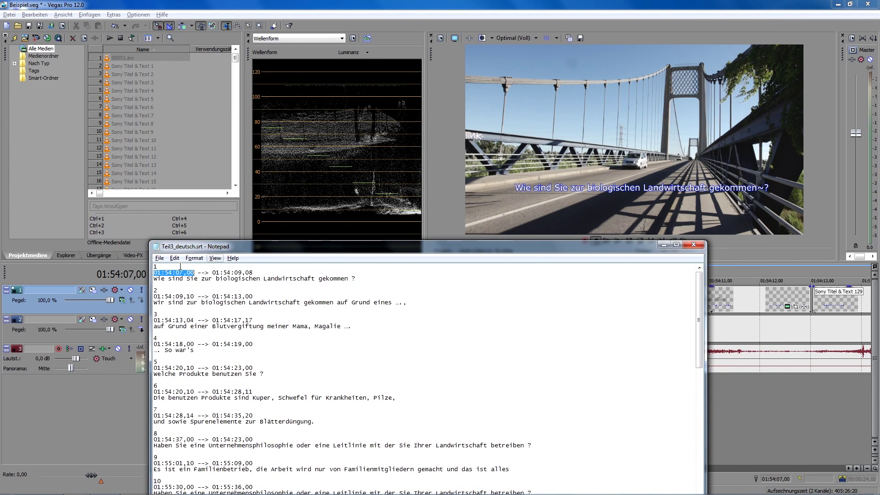